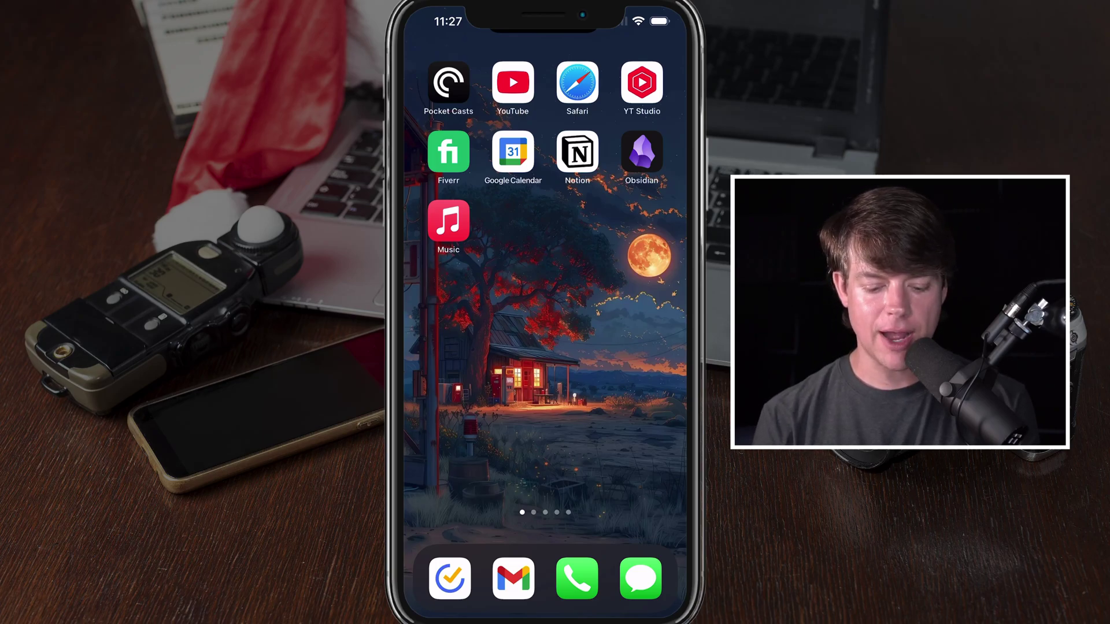
Step: Search Spotlight for 'settings' and launch the Settings app
{"action": "left_click_drag", "start_coordinate": [545, 260], "coordinate": [545, 390]}
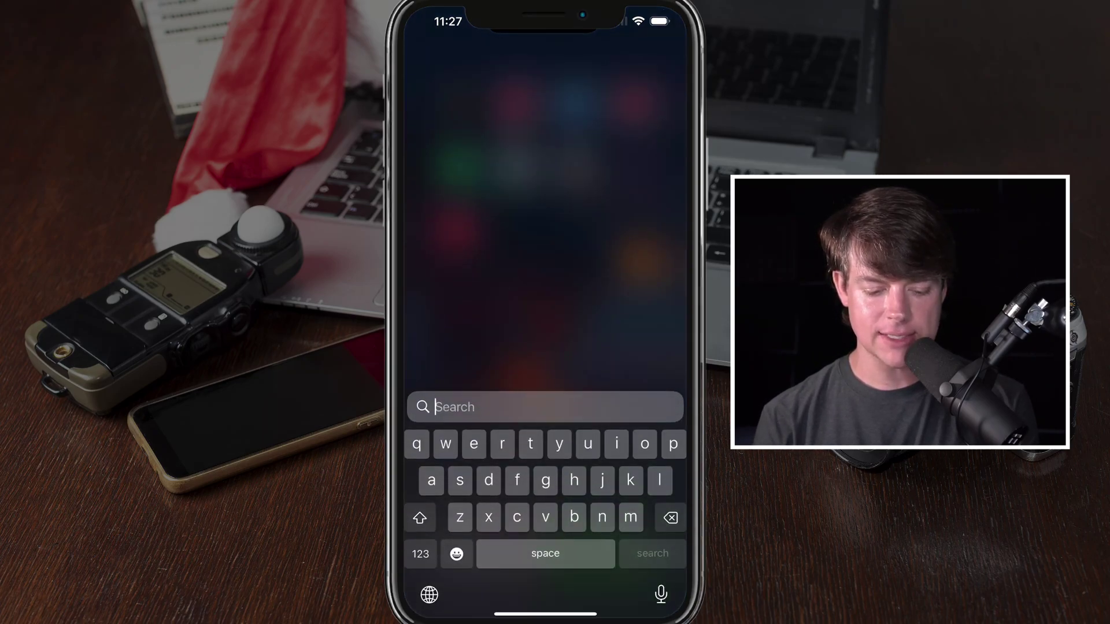
{"action": "type", "text": "settings"}
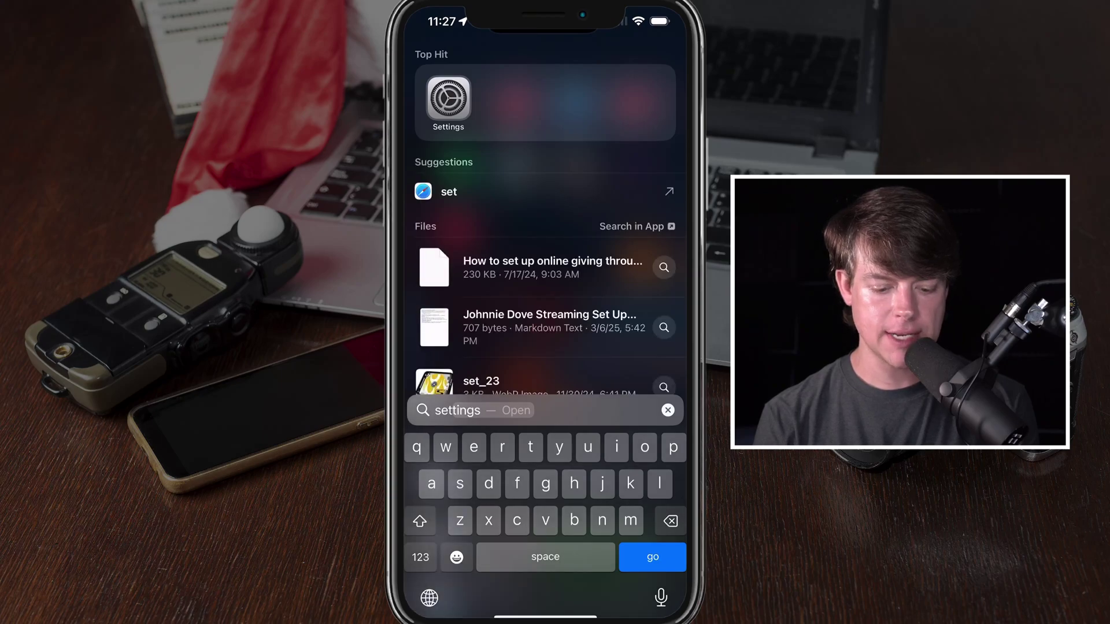
{"action": "key", "text": "Return"}
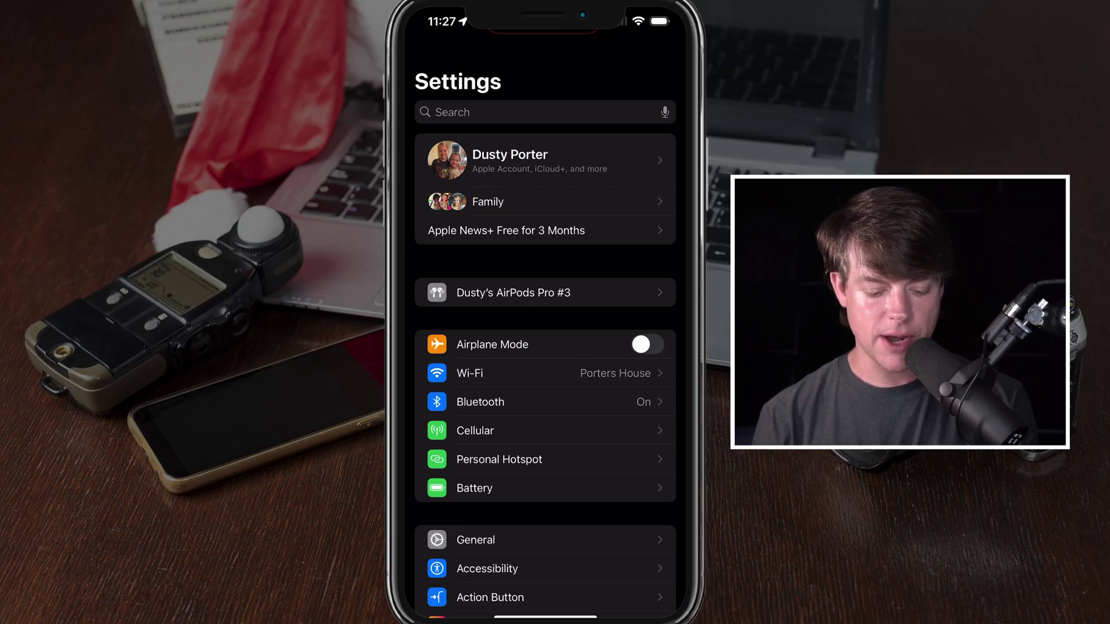
Step: Open the Apple Account page from the name at the top of Settings
{"action": "left_click", "coordinate": [520, 159]}
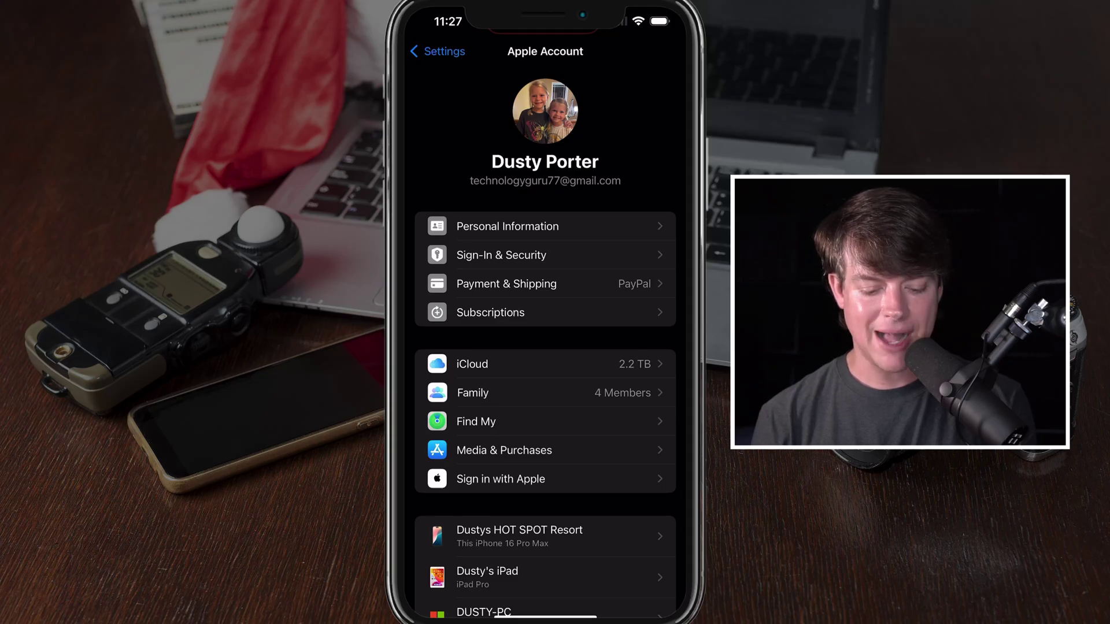
Step: Open iCloud to reach the Storage Plan screen showing the 2TB plan
{"action": "left_click", "coordinate": [473, 364]}
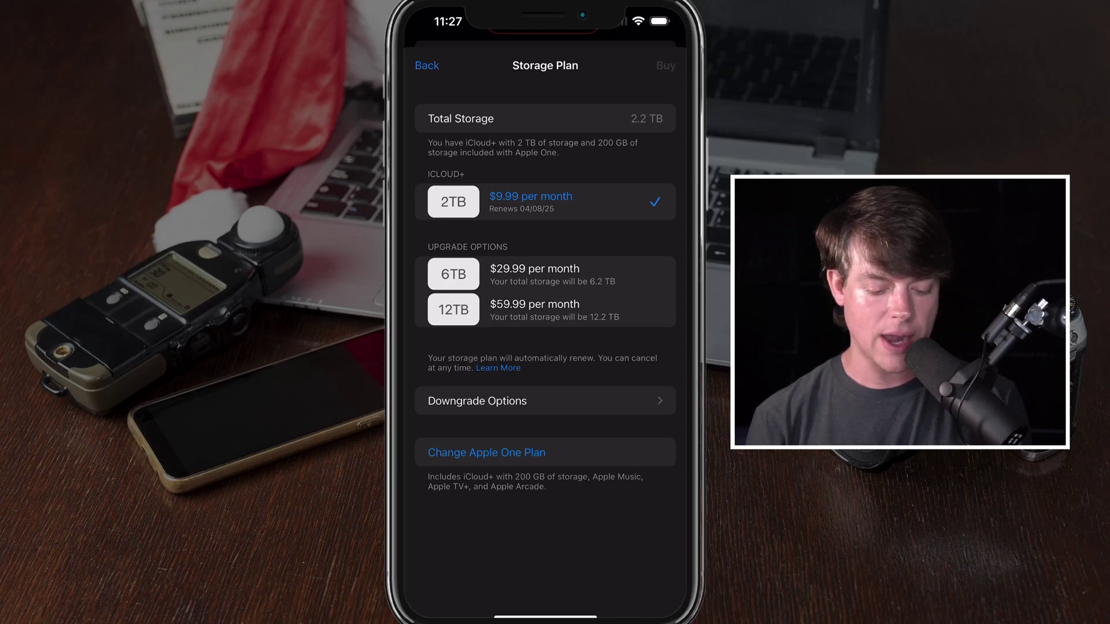
Step: Choose Downgrade Options on the iCloud Storage Plan screen
{"action": "left_click", "coordinate": [478, 401]}
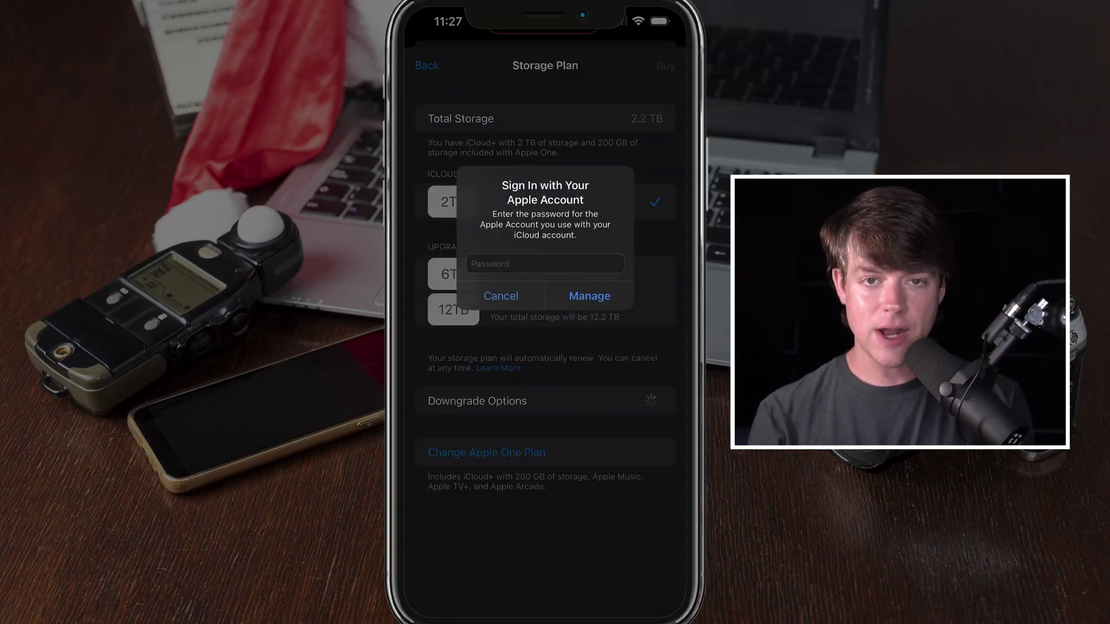